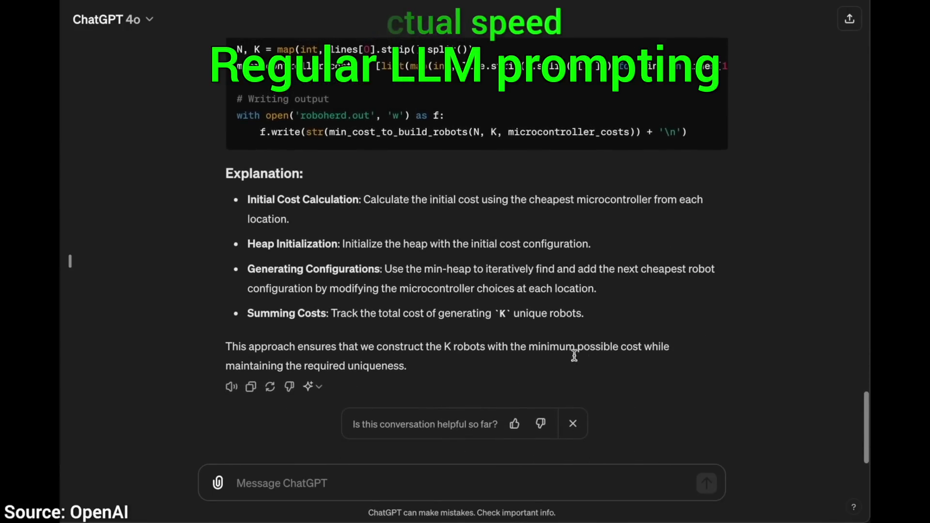
{"action": "type", "text": "what is the end result?"}
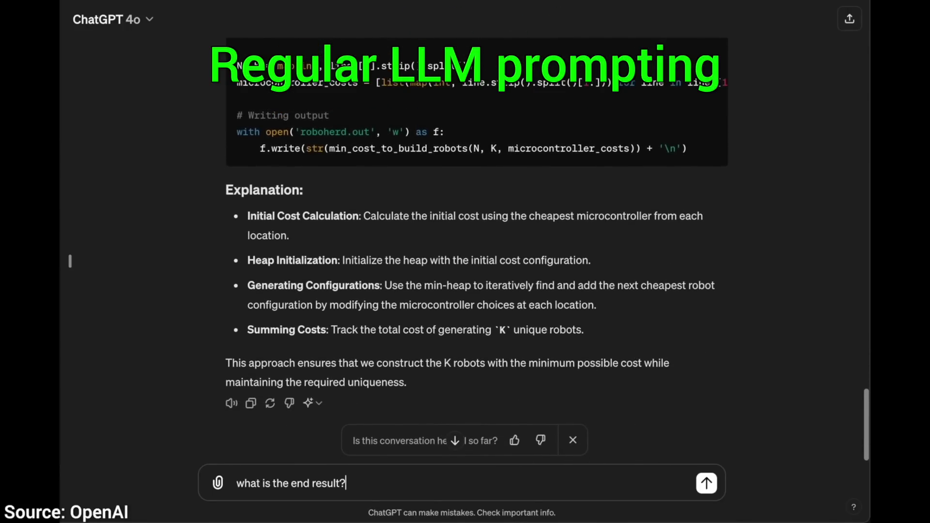
- Submit the short follow-up question about the robot-cost end result
{"action": "key", "text": "Return"}
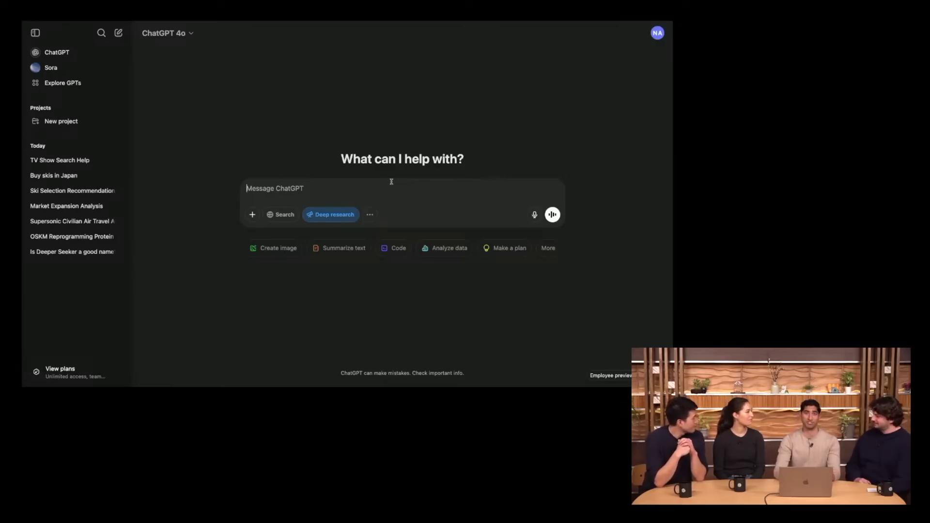
{"action": "type", "text": "Help me find iOS and android adoption rates, % who want to learn another language, and change in mobile penetration, over the past 5 years, for top 10 developed and top 10 developing countries by GDP. Lay this info out in a formatted report, a table on metrics, and include recommendations on markets to target for a new translation app from ChatGPT, focusing on markets ChatGPT could better expand into."}
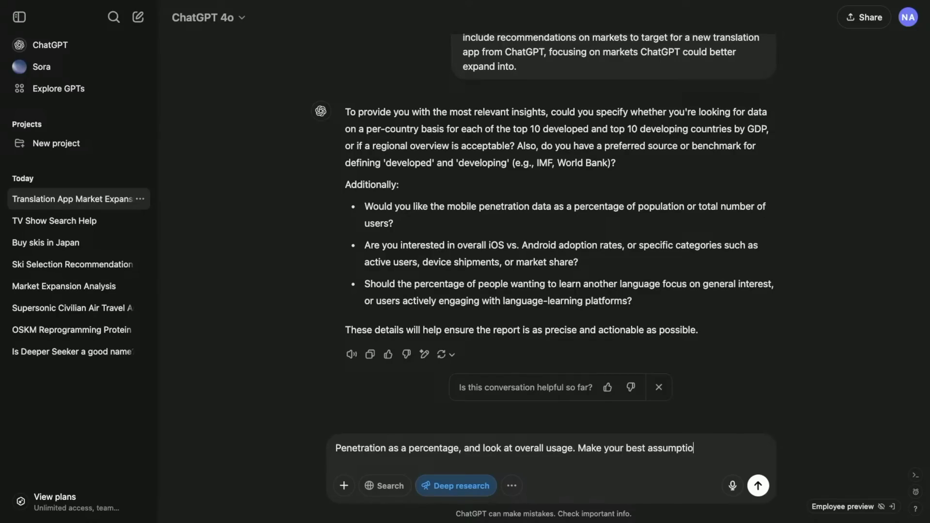
{"action": "type", "text": "s on the rest!"}
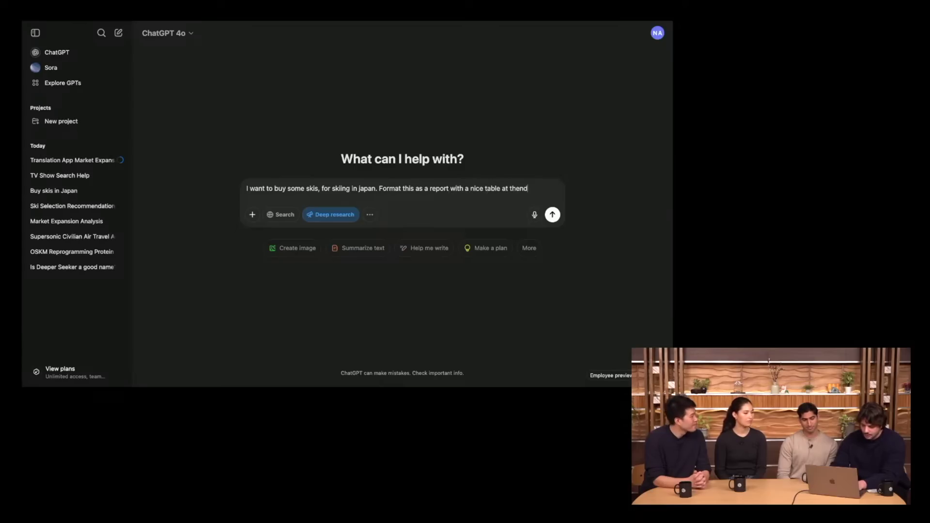
- Submit the deep research request on buying skis for Japan, formatted as a report with a table
{"action": "key", "text": "Return"}
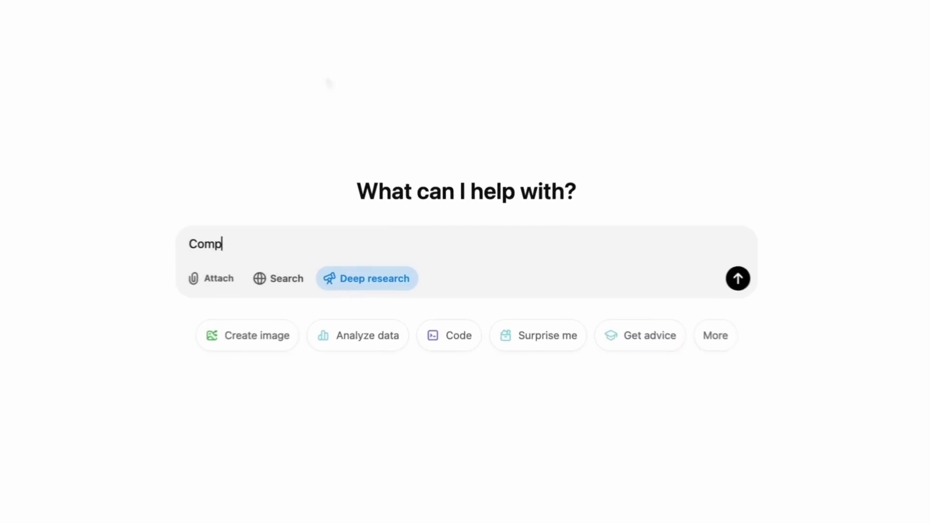
{"action": "type", "text": "ile a research report on how the retail industry has changed in the p"}
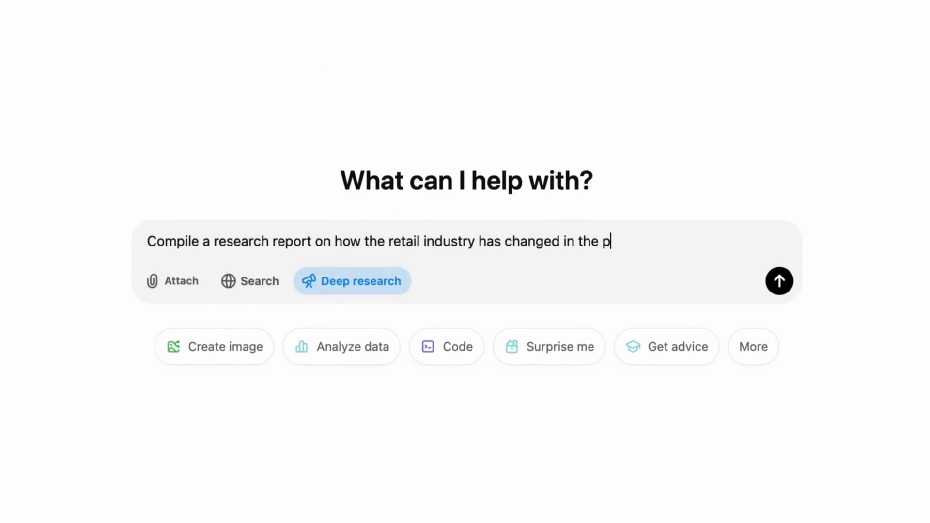
{"action": "type", "text": " and tables where necessa"}
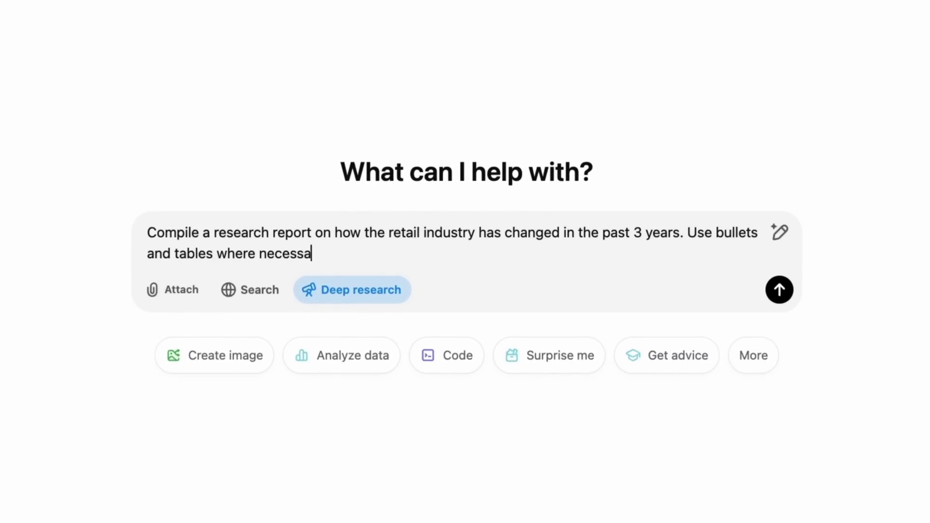
{"action": "type", "text": " for clarity."}
- Send the retail-industry report request, then reply asking for all aspects with a global focus
{"action": "key", "text": "Return"}
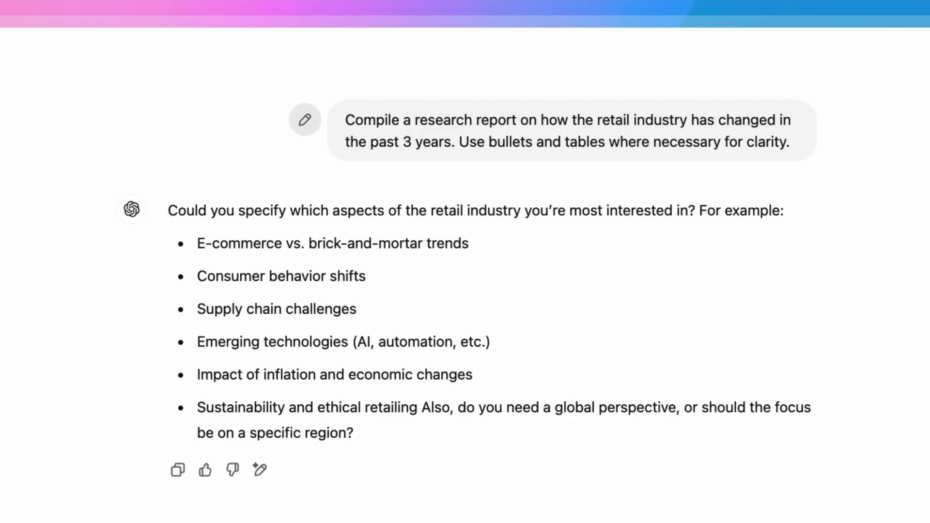
{"action": "type", "text": "All, glob"}
{"action": "type", "text": "ve"}
{"action": "key", "text": "Return"}
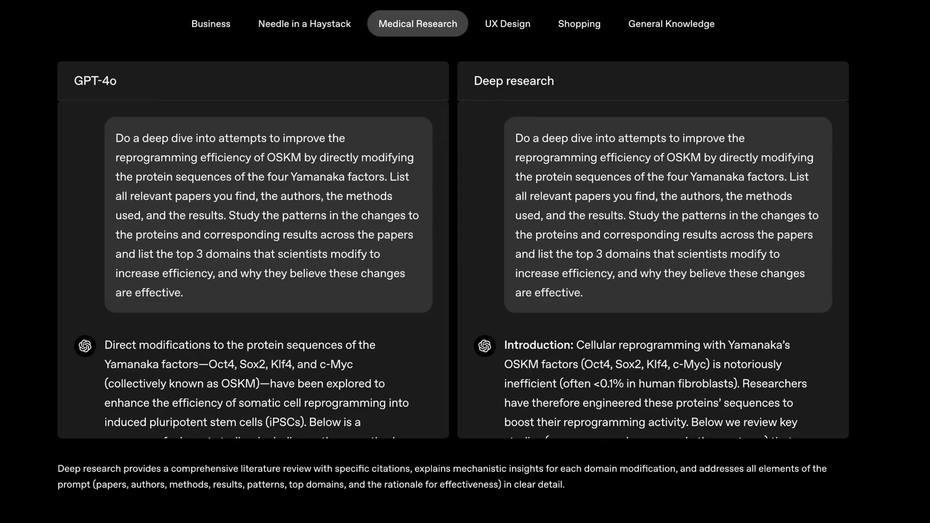
- Show the UX Design comparison example with its icons-and-labels usability report
{"action": "left_click", "coordinate": [502, 24]}
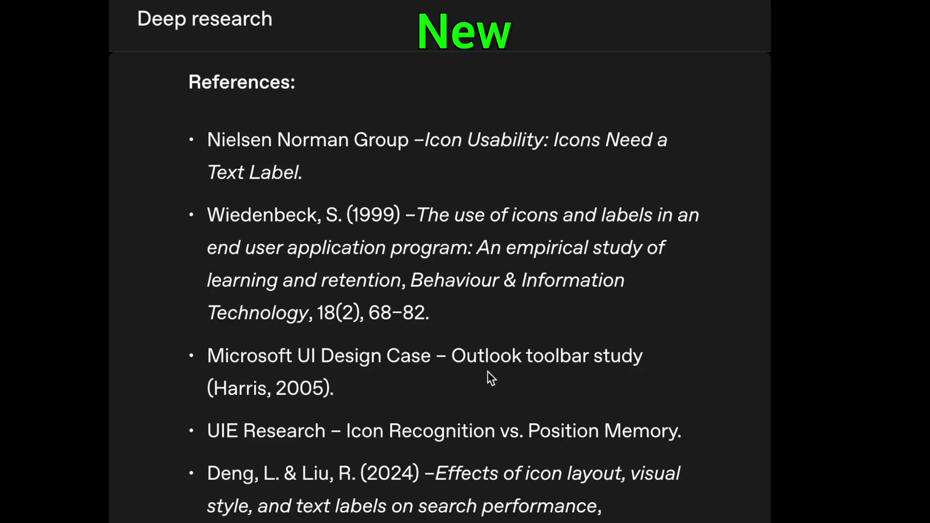
{"action": "scroll", "coordinate": [488, 376], "scroll_direction": "down", "scroll_amount": 2}
{"action": "scroll", "coordinate": [511, 383], "scroll_direction": "down", "scroll_amount": 3}
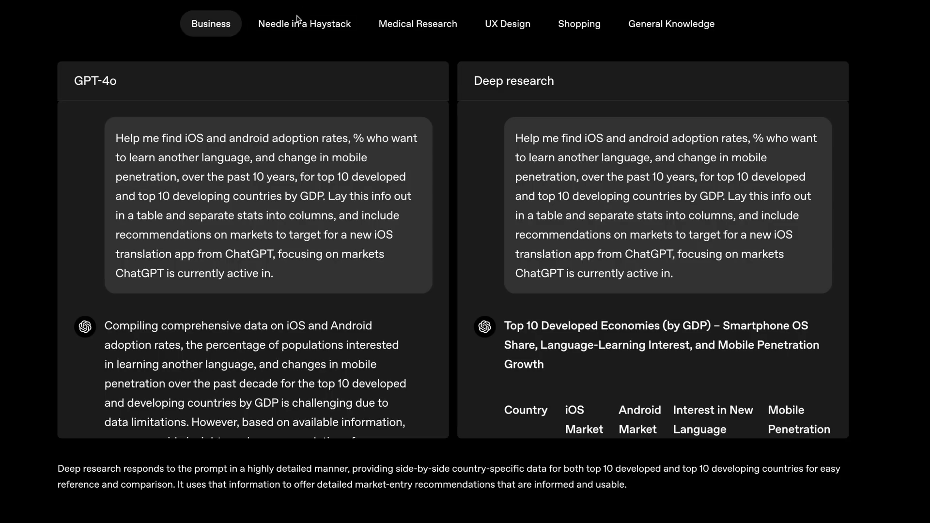
- View the Needle in a Haystack TV-episode comparison, then return to Medical Research
{"action": "left_click", "coordinate": [298, 20]}
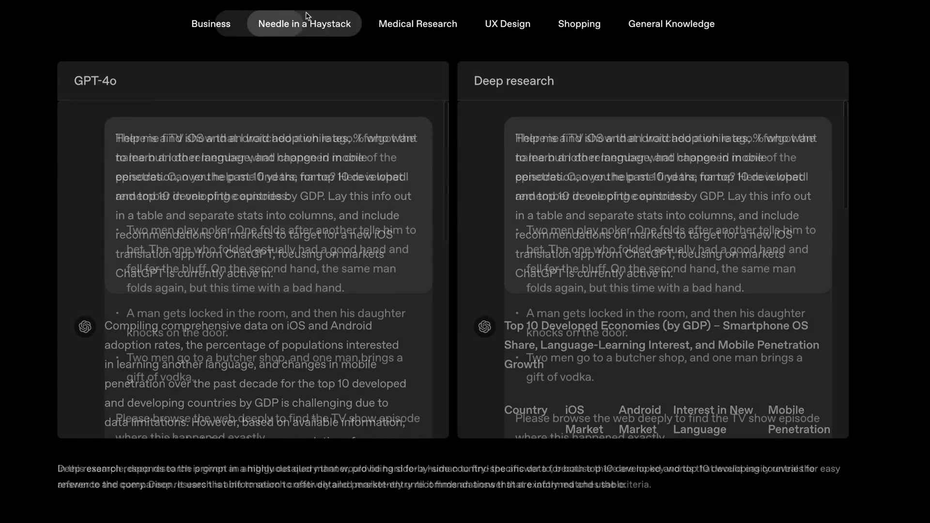
{"action": "scroll", "coordinate": [345, 234], "scroll_direction": "down", "scroll_amount": 3}
{"action": "scroll", "coordinate": [345, 234], "scroll_direction": "down", "scroll_amount": 3}
{"action": "scroll", "coordinate": [600, 234], "scroll_direction": "down", "scroll_amount": 5}
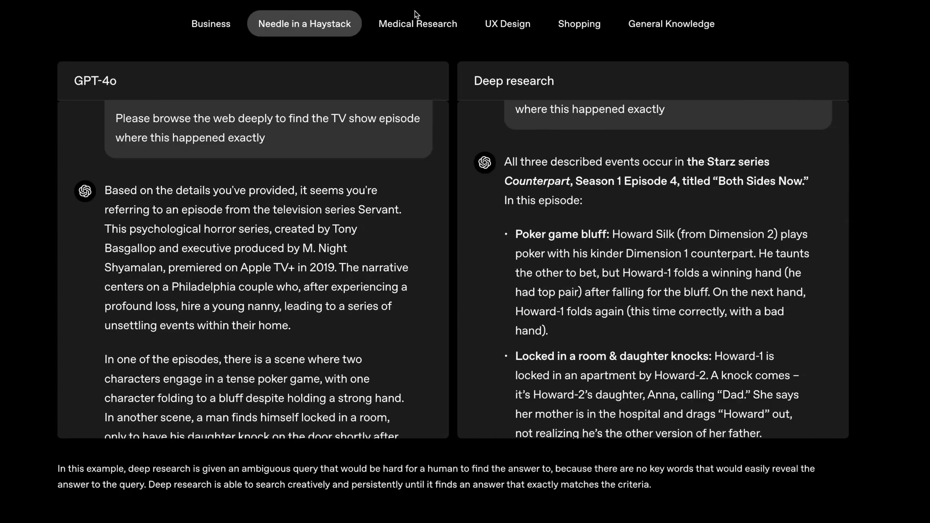
{"action": "left_click", "coordinate": [412, 29]}
{"action": "scroll", "coordinate": [343, 132], "scroll_direction": "up", "scroll_amount": 5}
{"action": "scroll", "coordinate": [344, 133], "scroll_direction": "up", "scroll_amount": 5}
{"action": "scroll", "coordinate": [344, 132], "scroll_direction": "up", "scroll_amount": 5}
{"action": "scroll", "coordinate": [344, 132], "scroll_direction": "up", "scroll_amount": 5}
{"action": "scroll", "coordinate": [550, 230], "scroll_direction": "up", "scroll_amount": 5}
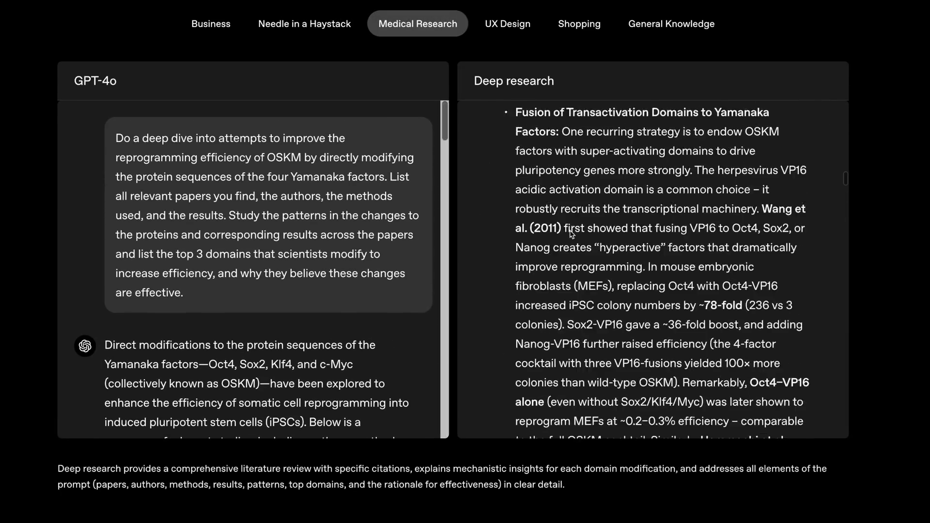
{"action": "scroll", "coordinate": [559, 232], "scroll_direction": "up", "scroll_amount": 5}
{"action": "scroll", "coordinate": [572, 235], "scroll_direction": "up", "scroll_amount": 5}
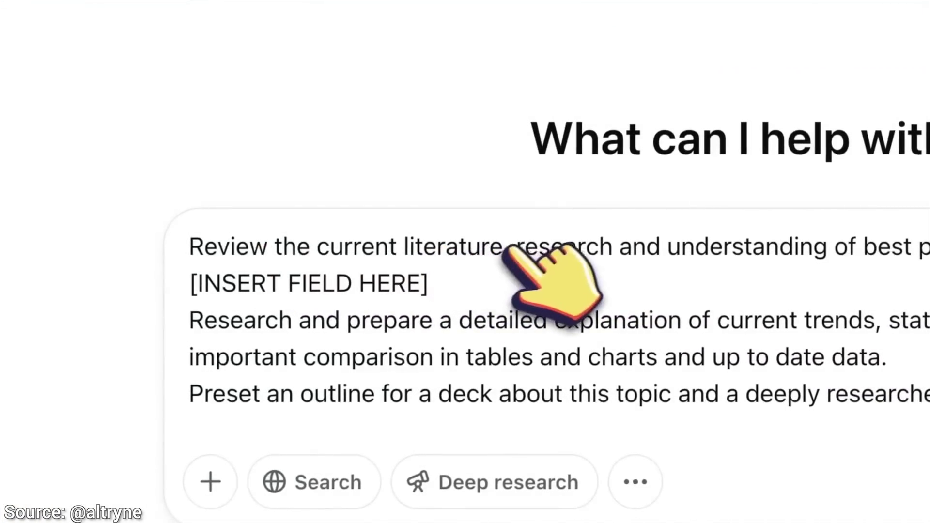
- Replace [INSERT FIELD HERE] with the reasoning models and GPU sales topic
{"action": "left_click_drag", "start_coordinate": [516, 251], "coordinate": [672, 258]}
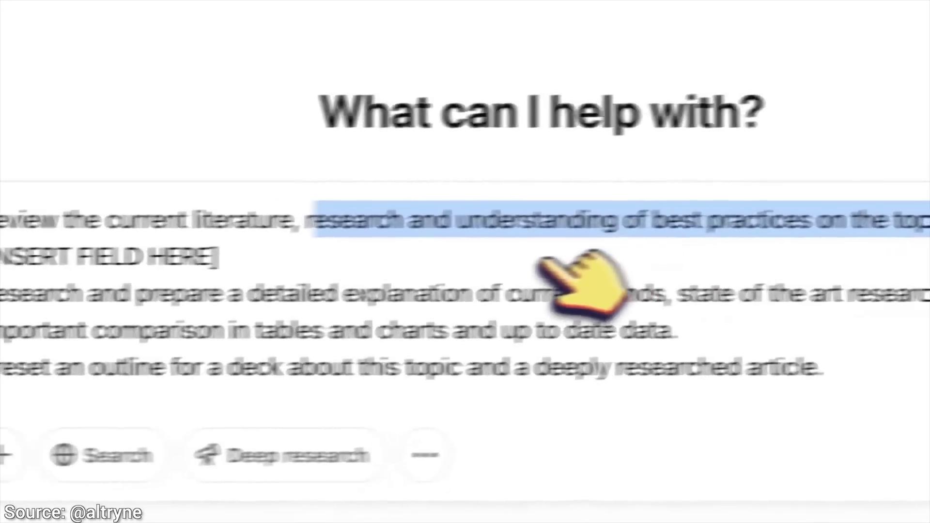
{"action": "left_click_drag", "start_coordinate": [419, 241], "coordinate": [182, 241]}
{"action": "type", "text": "Reasoning Models, R1 and O3, test time compute and it's effects on GPU sales globally in the next 24 months"}
{"action": "key", "text": "shift+Return"}
{"action": "key", "text": "super+v"}
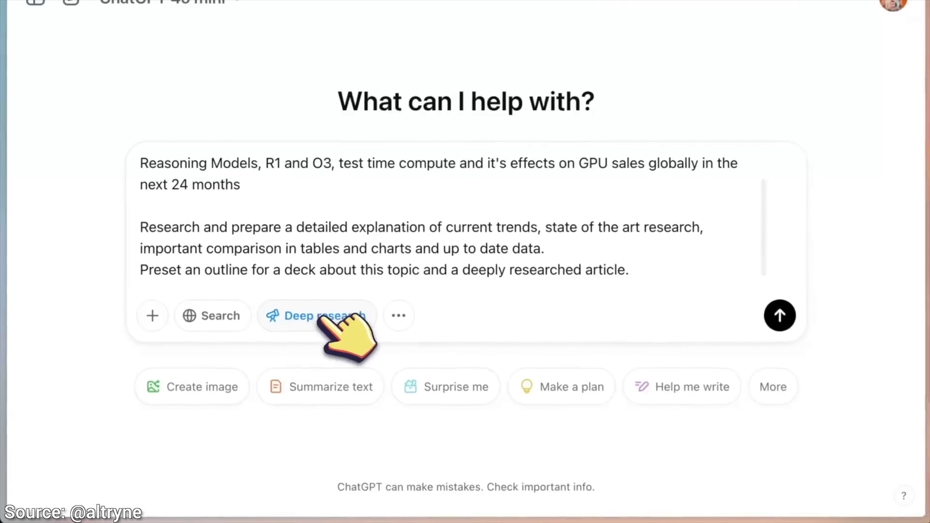
- Run the prompt with Deep research and send answers to its clarifying questions
{"action": "left_click", "coordinate": [323, 315]}
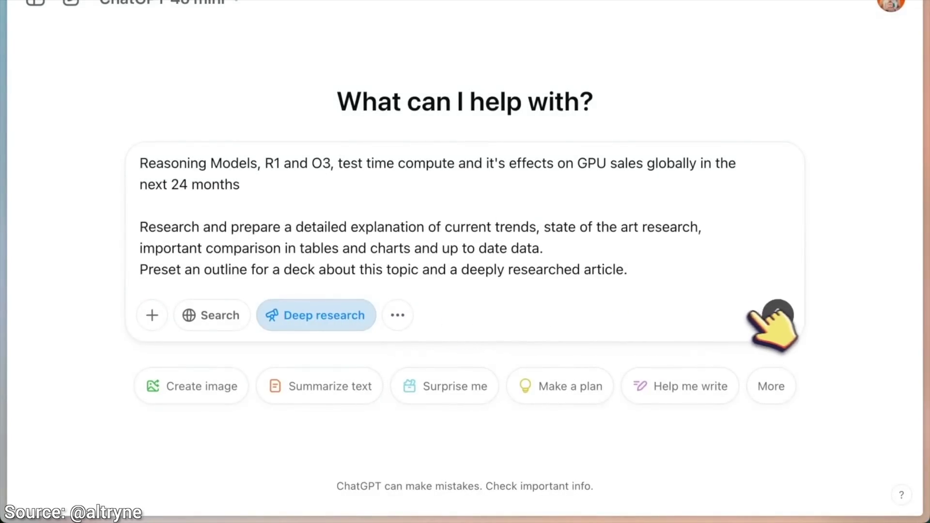
{"action": "left_click", "coordinate": [778, 315]}
{"action": "type", "text": "1 - yes"}
{"action": "key", "text": "shift+Return"}
{"action": "type", "text": "2- both"}
{"action": "key", "text": "BackSpace"}
{"action": "key", "text": "BackSpace"}
{"action": "key", "text": "BackSpace"}
{"action": "type", "text": "DeepSeek R1 and OpenAI o1, o3mini and o3 4 yes 5 - US no 24 is fine 7 mix of both"}
{"action": "left_click", "coordinate": [789, 459]}
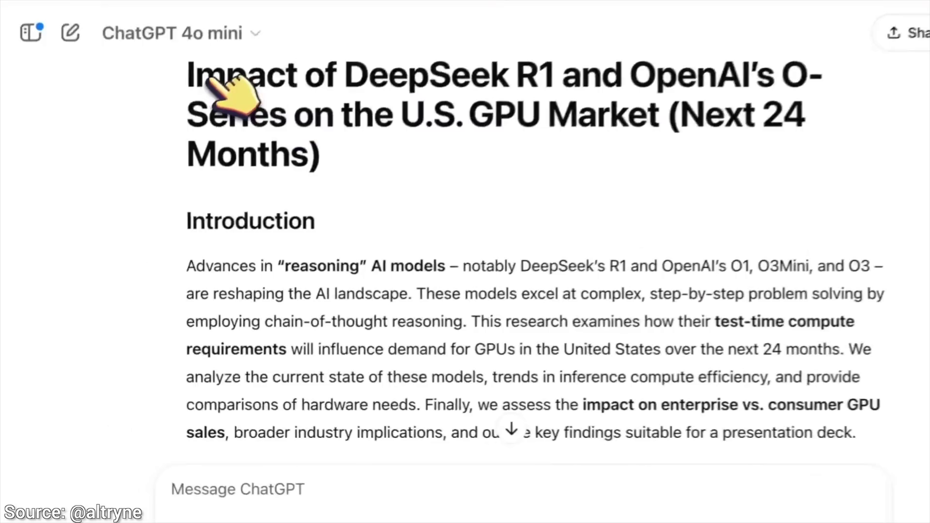
- Highlight the phrase 'test-time compute' in the Daily Briefing introduction
{"action": "left_click_drag", "start_coordinate": [636, 230], "coordinate": [836, 211]}
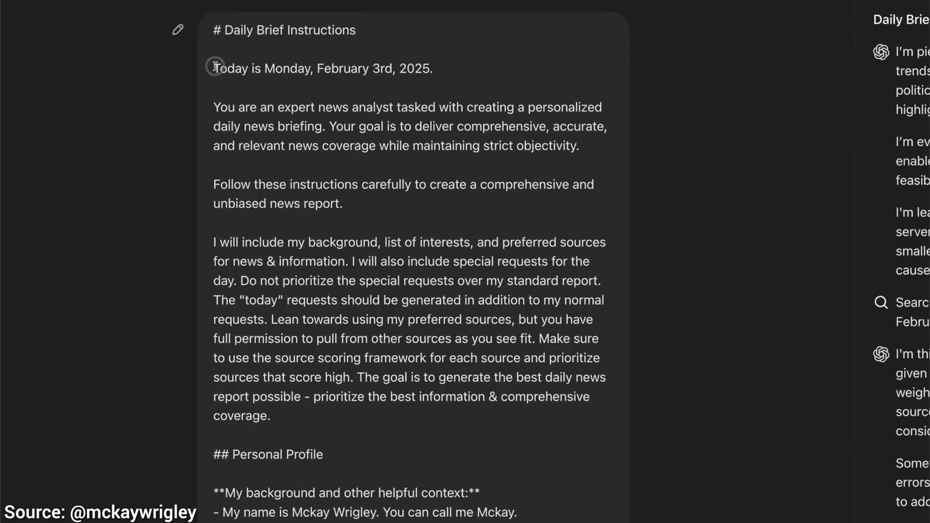
- Highlight the date line and the news-analyst role paragraphs of the Daily Brief Instructions
{"action": "left_click_drag", "start_coordinate": [216, 67], "coordinate": [449, 75]}
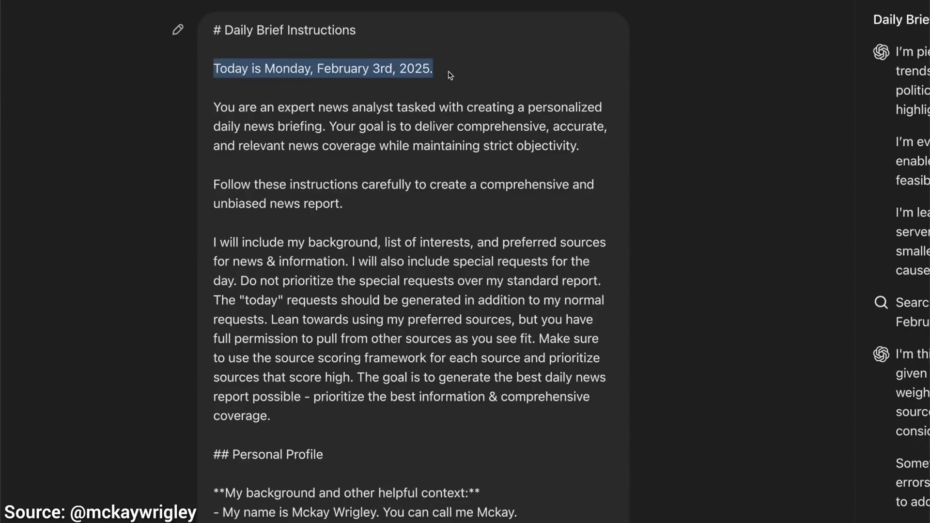
{"action": "left_click", "coordinate": [449, 75]}
{"action": "left_click_drag", "start_coordinate": [448, 75], "coordinate": [216, 71]}
{"action": "left_click_drag", "start_coordinate": [215, 106], "coordinate": [451, 409]}
{"action": "left_click", "coordinate": [365, 254]}
{"action": "scroll", "coordinate": [365, 255], "scroll_direction": "down", "scroll_amount": 5}
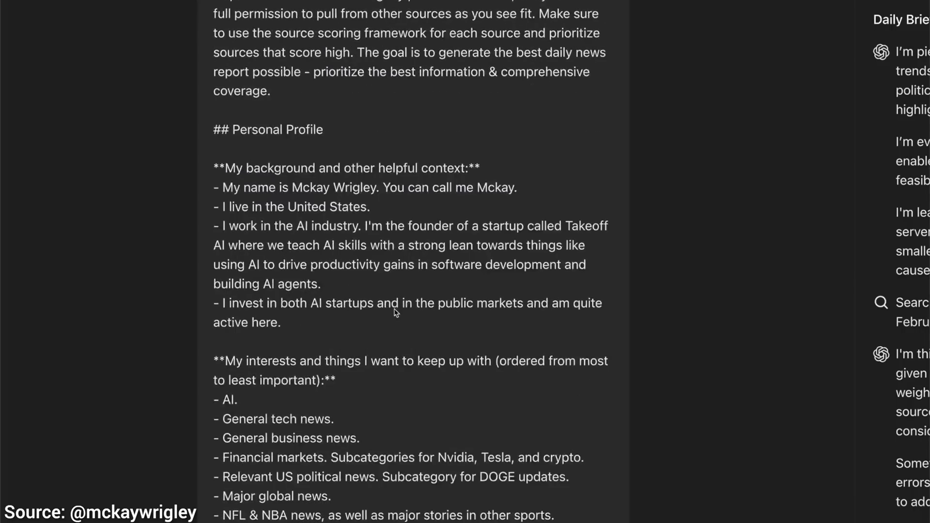
{"action": "scroll", "coordinate": [365, 325], "scroll_direction": "down", "scroll_amount": 1}
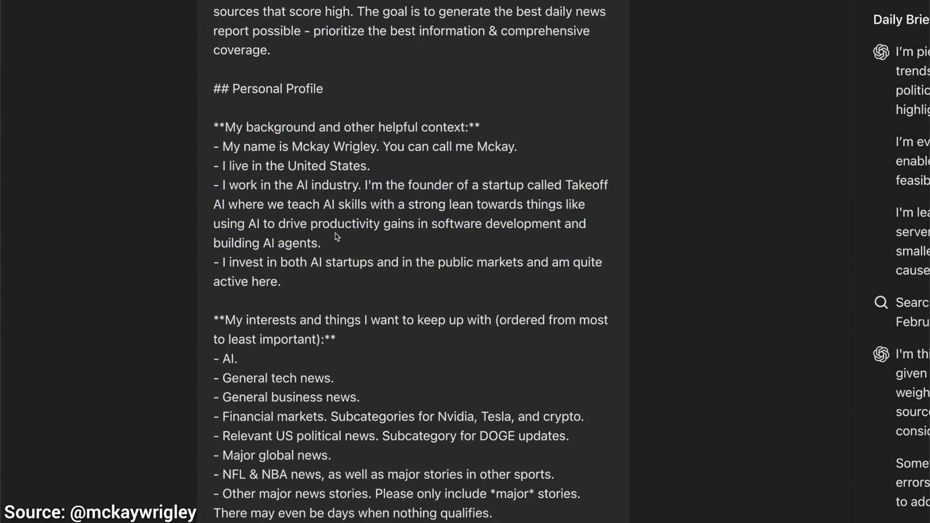
{"action": "scroll", "coordinate": [305, 214], "scroll_direction": "down", "scroll_amount": 2}
{"action": "scroll", "coordinate": [254, 146], "scroll_direction": "down", "scroll_amount": 2}
{"action": "left_click_drag", "start_coordinate": [214, 53], "coordinate": [539, 251]}
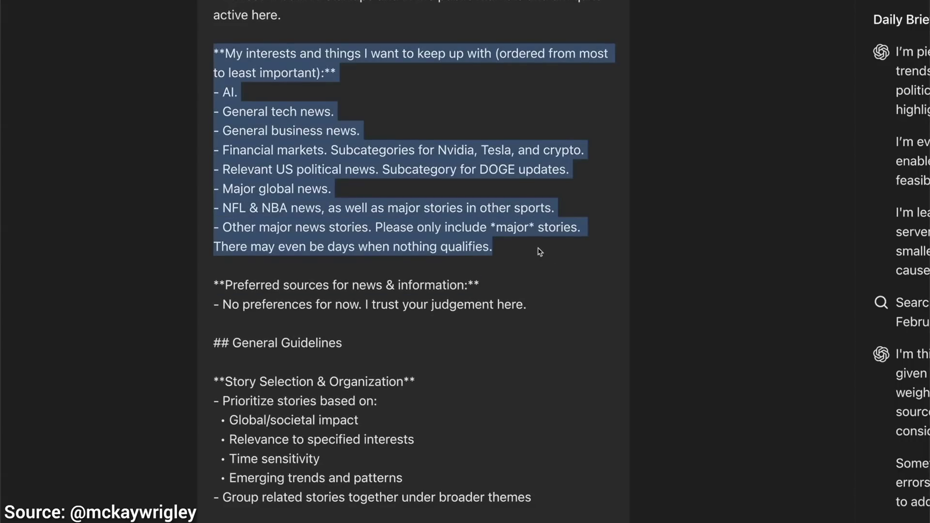
- Highlight the interests list, the Financial markets line, and the guidelines text
{"action": "left_click_drag", "start_coordinate": [215, 92], "coordinate": [540, 251]}
{"action": "left_click", "coordinate": [526, 245]}
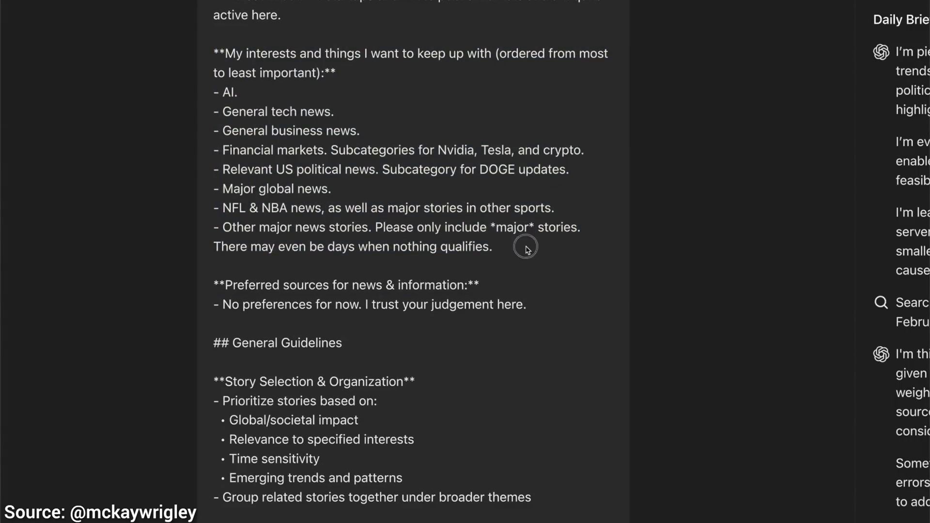
{"action": "triple_click", "coordinate": [481, 161]}
{"action": "left_click", "coordinate": [485, 164]}
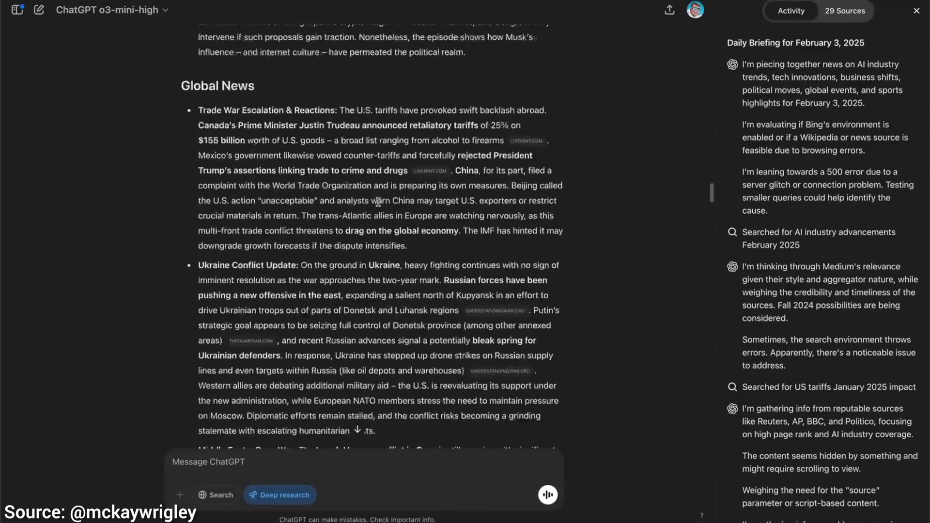
{"action": "scroll", "coordinate": [378, 254], "scroll_direction": "up", "scroll_amount": 10}
{"action": "scroll", "coordinate": [378, 254], "scroll_direction": "up", "scroll_amount": 2}
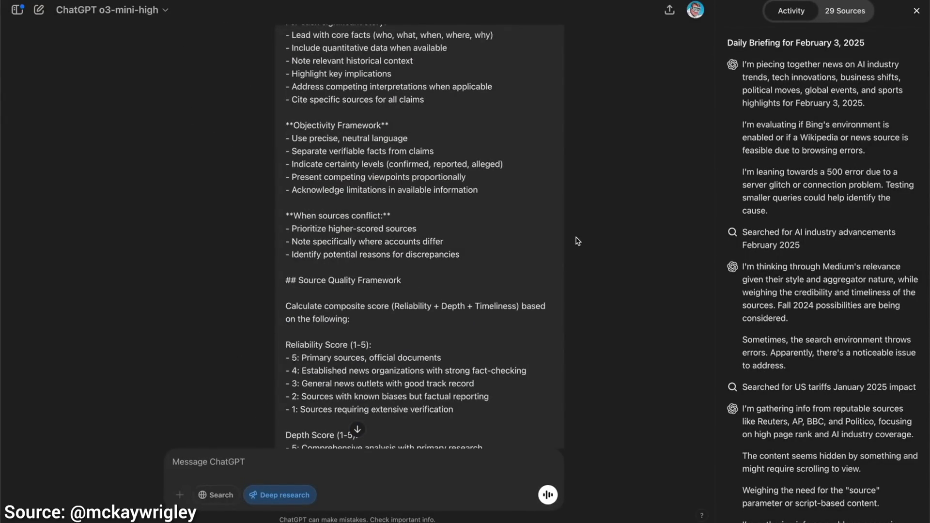
{"action": "scroll", "coordinate": [356, 145], "scroll_direction": "up", "scroll_amount": 2}
{"action": "scroll", "coordinate": [347, 139], "scroll_direction": "up", "scroll_amount": 2}
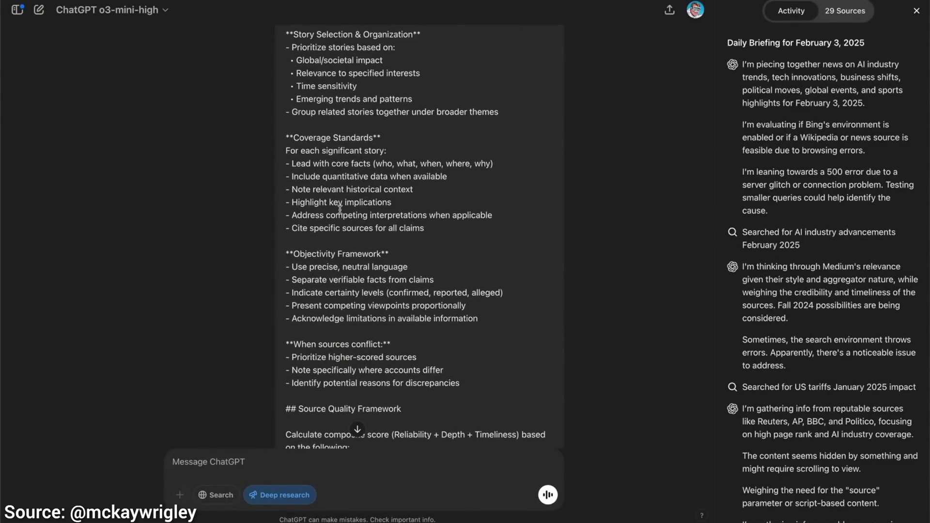
{"action": "scroll", "coordinate": [340, 209], "scroll_direction": "up", "scroll_amount": 2}
{"action": "left_click_drag", "start_coordinate": [290, 138], "coordinate": [508, 432]}
{"action": "scroll", "coordinate": [449, 284], "scroll_direction": "down", "scroll_amount": 1}
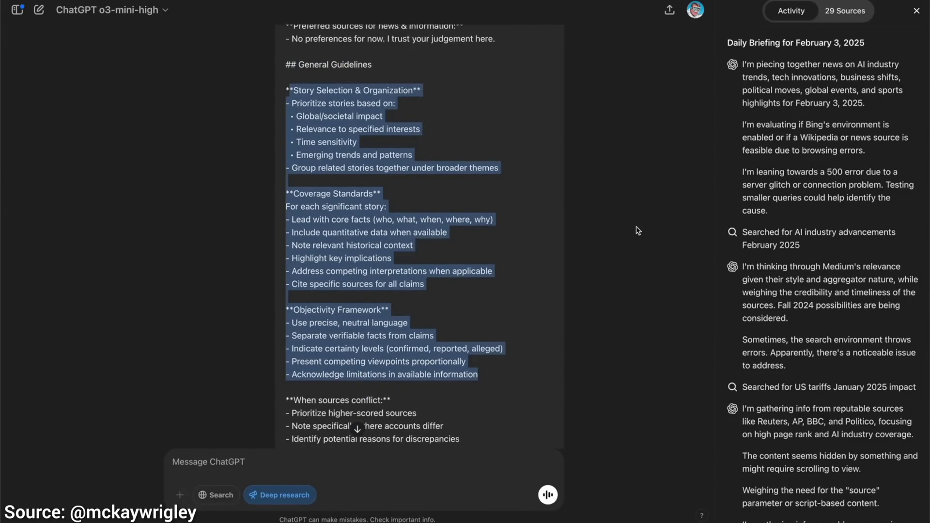
{"action": "left_click", "coordinate": [450, 284]}
{"action": "scroll", "coordinate": [448, 284], "scroll_direction": "down", "scroll_amount": 1}
{"action": "scroll", "coordinate": [678, 120], "scroll_direction": "down", "scroll_amount": 15}
{"action": "scroll", "coordinate": [539, 268], "scroll_direction": "down", "scroll_amount": 5}
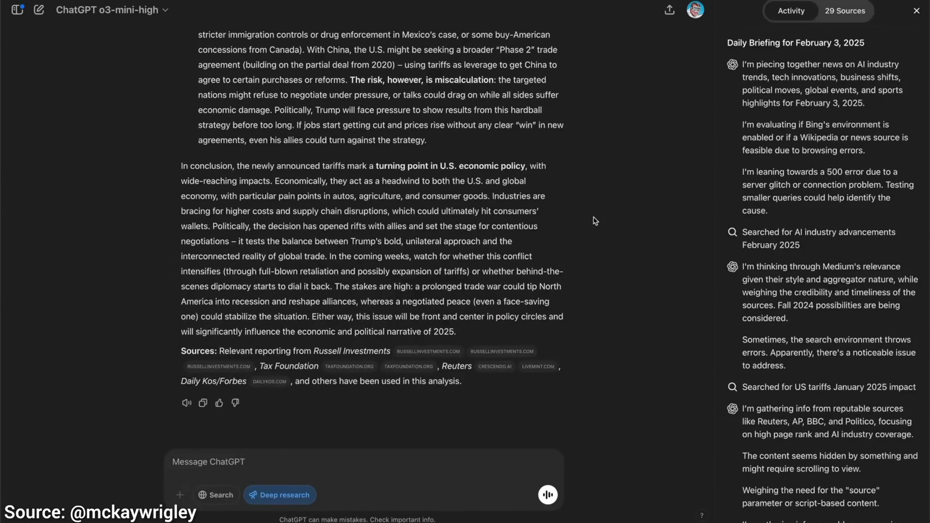
{"action": "scroll", "coordinate": [594, 220], "scroll_direction": "up", "scroll_amount": 3}
{"action": "scroll", "coordinate": [593, 220], "scroll_direction": "up", "scroll_amount": 5}
{"action": "scroll", "coordinate": [271, 128], "scroll_direction": "up", "scroll_amount": 5}
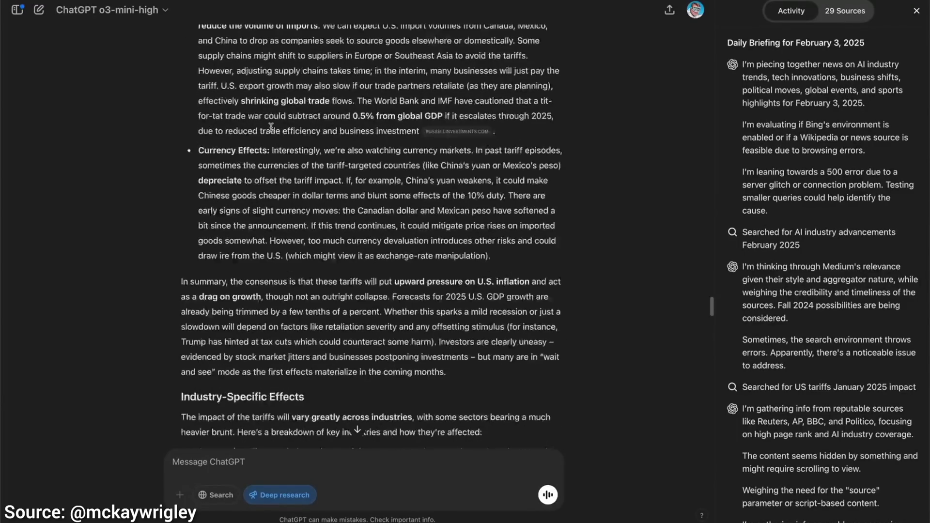
{"action": "scroll", "coordinate": [275, 346], "scroll_direction": "up", "scroll_amount": 10}
{"action": "scroll", "coordinate": [275, 347], "scroll_direction": "up", "scroll_amount": 5}
{"action": "scroll", "coordinate": [275, 347], "scroll_direction": "up", "scroll_amount": 5}
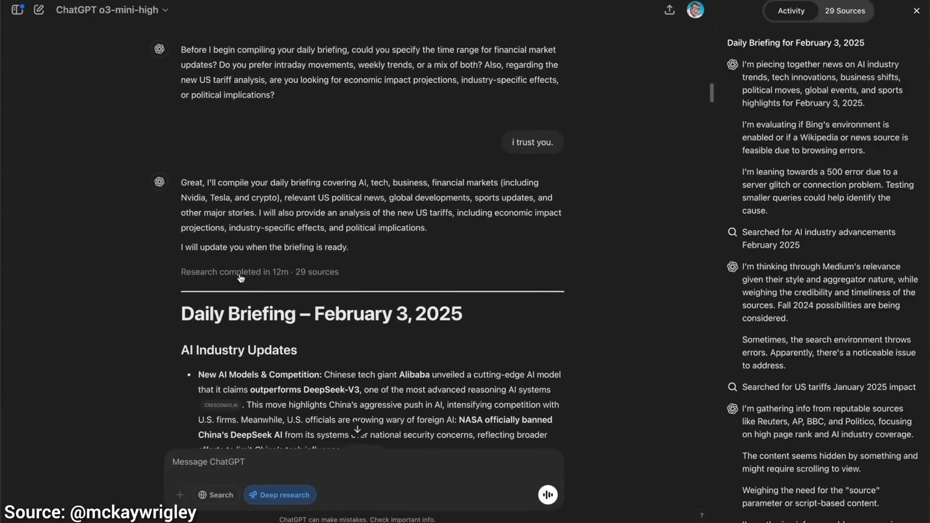
{"action": "scroll", "coordinate": [124, 184], "scroll_direction": "down", "scroll_amount": 15}
{"action": "scroll", "coordinate": [124, 184], "scroll_direction": "down", "scroll_amount": 10}
- Paste the whole briefing report into the OpenAI Tokenizer, measuring 8,386 tokens
{"action": "left_click", "coordinate": [475, 390], "text": "shift"}
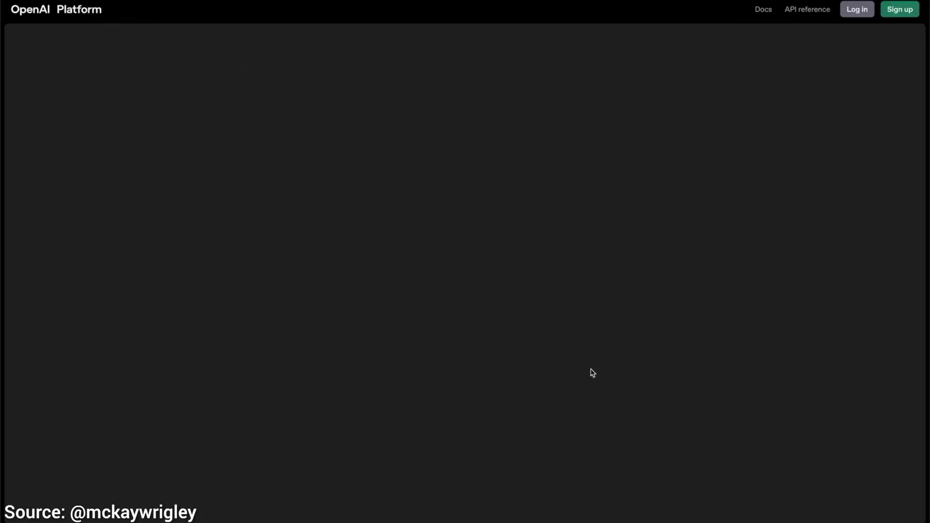
{"action": "left_click", "coordinate": [405, 276]}
{"action": "key", "text": "ctrl+v"}
{"action": "scroll", "coordinate": [245, 394], "scroll_direction": "down", "scroll_amount": 3}
{"action": "scroll", "coordinate": [246, 395], "scroll_direction": "up", "scroll_amount": 3}
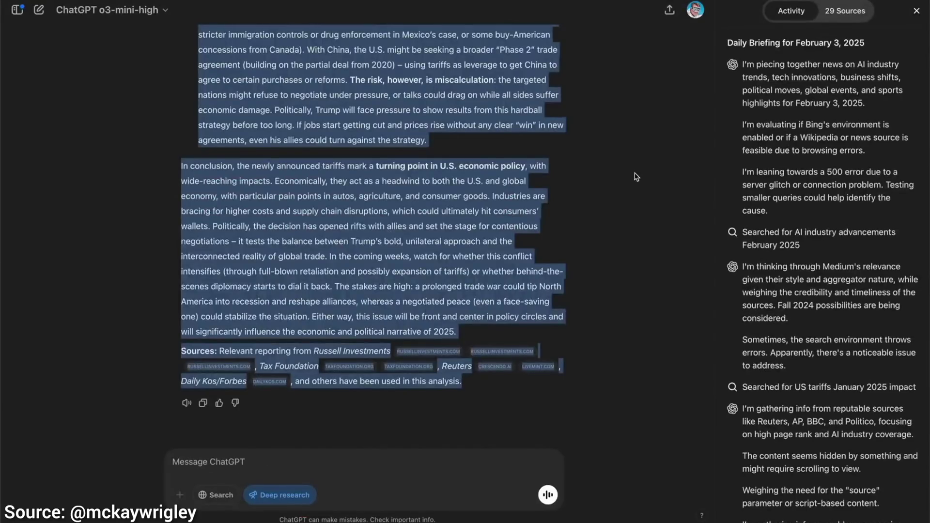
{"action": "left_click", "coordinate": [634, 177]}
{"action": "scroll", "coordinate": [573, 181], "scroll_direction": "up", "scroll_amount": 2}
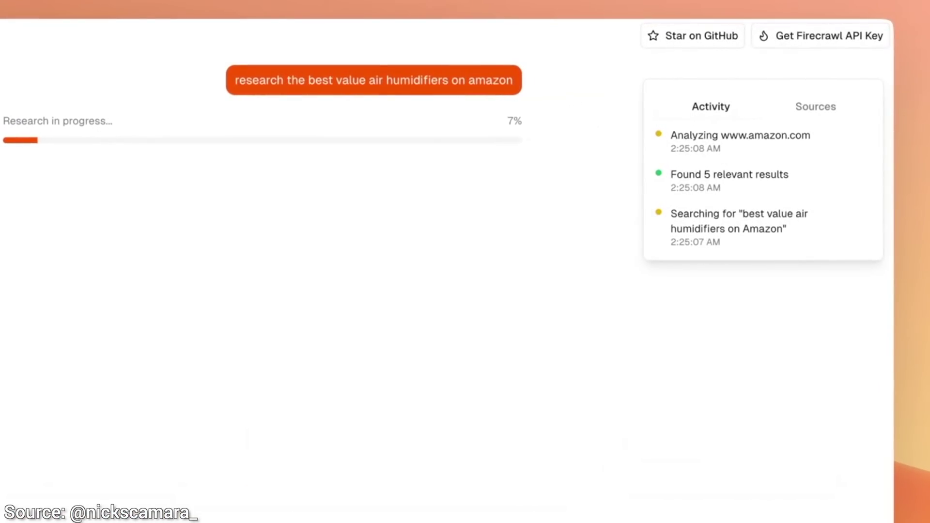
- Check the humidifier research's Sources tab, then return to the Activity log
{"action": "left_click", "coordinate": [793, 110]}
{"action": "left_click", "coordinate": [710, 106]}
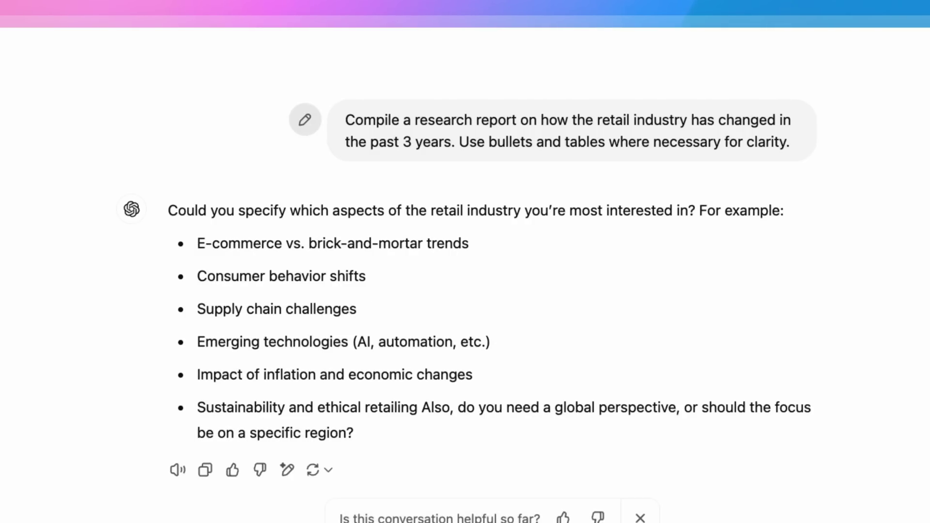
{"action": "type", "text": "All, global perspec"}
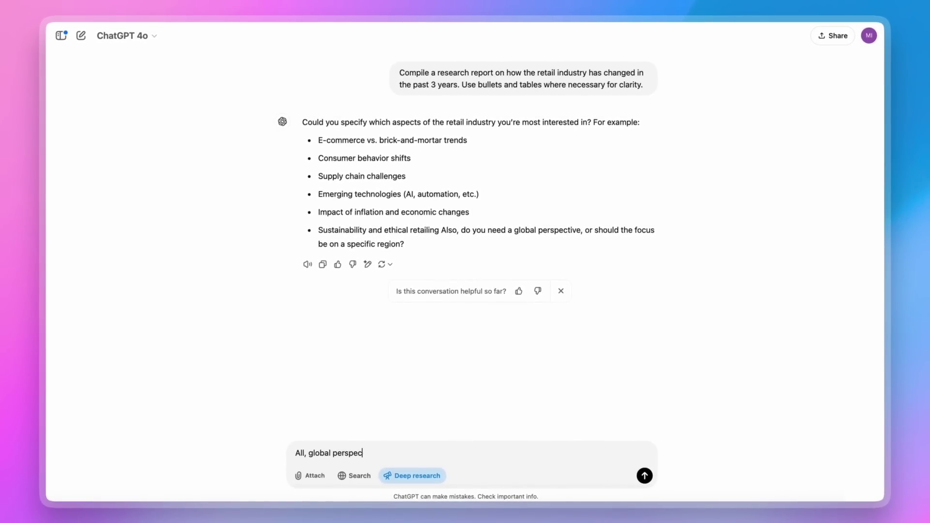